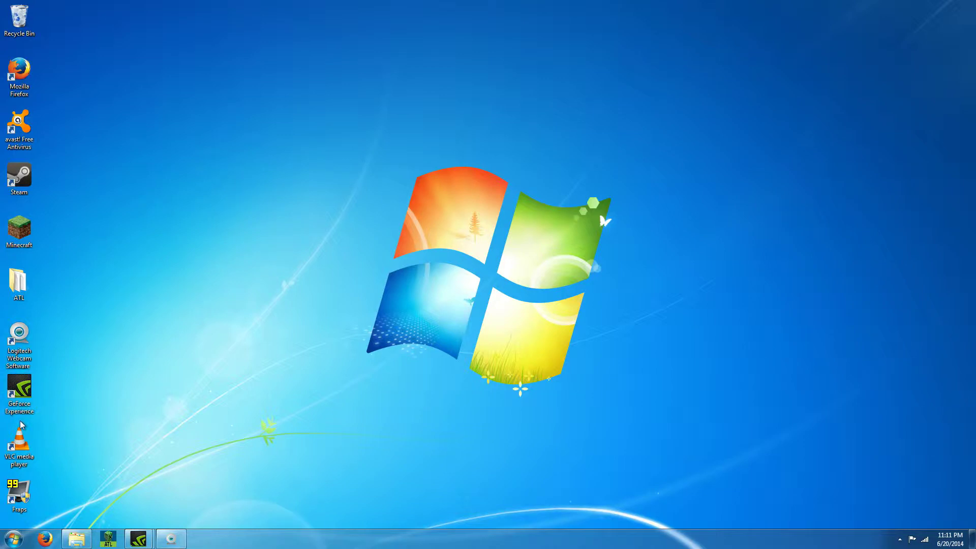
left_click_drag(73, 511, 5, 5)
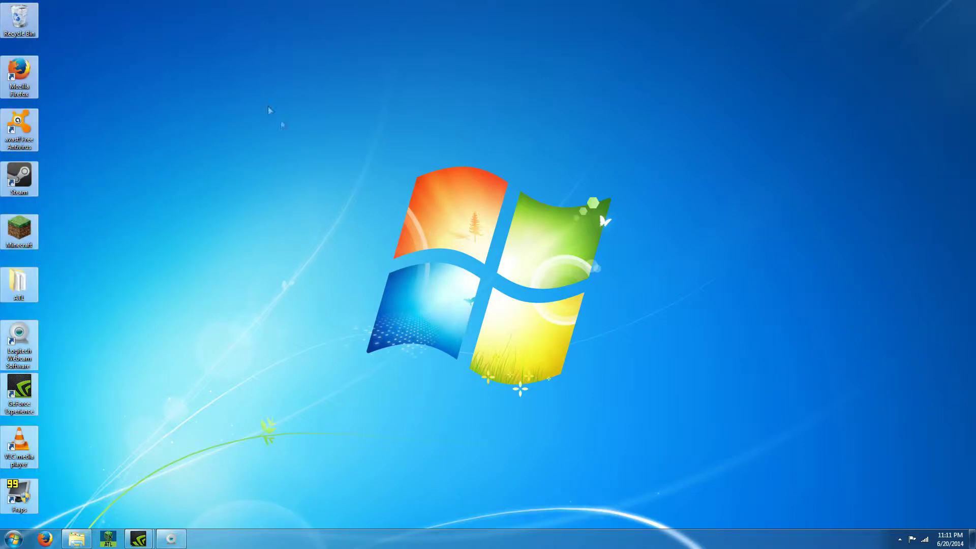
left_click(305, 168)
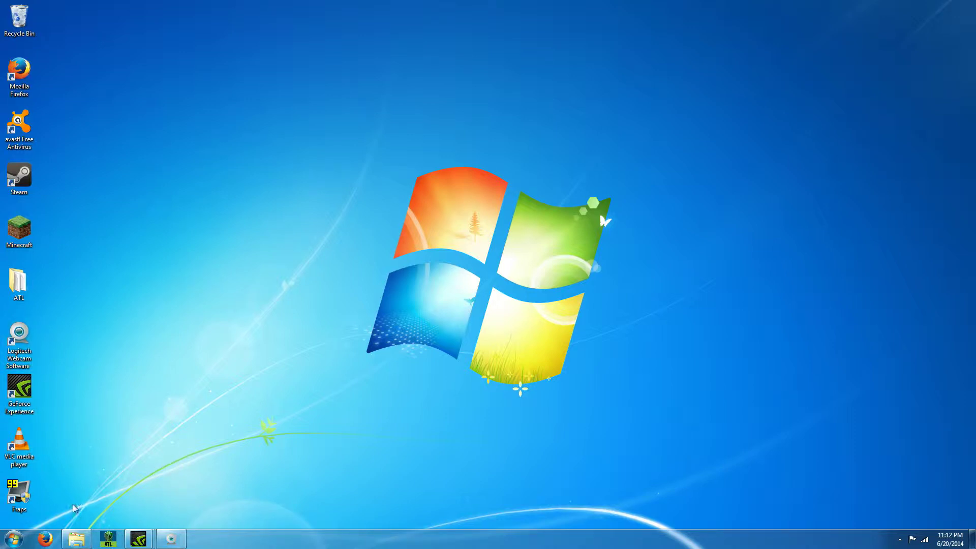
Switch to Firefox, search Google for "atl launcher minecraft" and open the ATLauncher website.
left_click(44, 541)
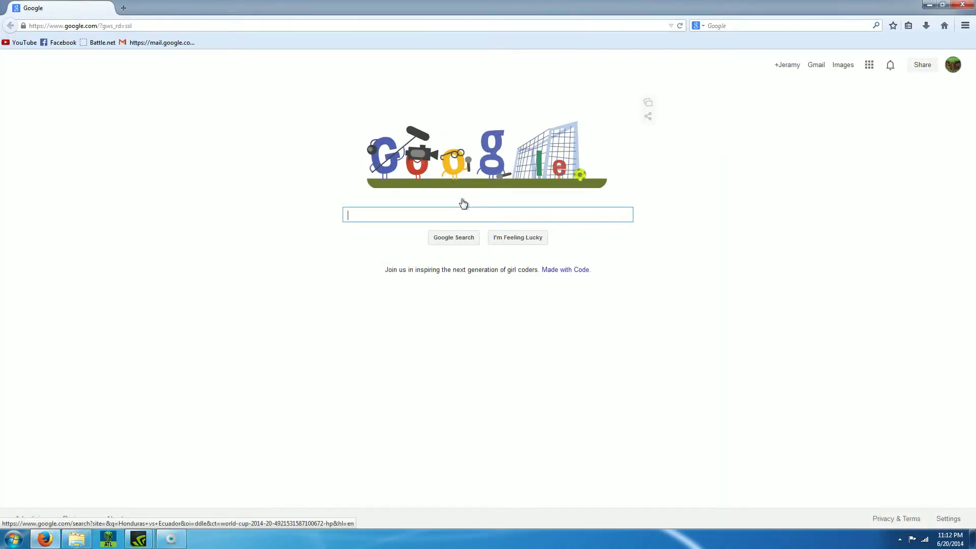
type("atl")
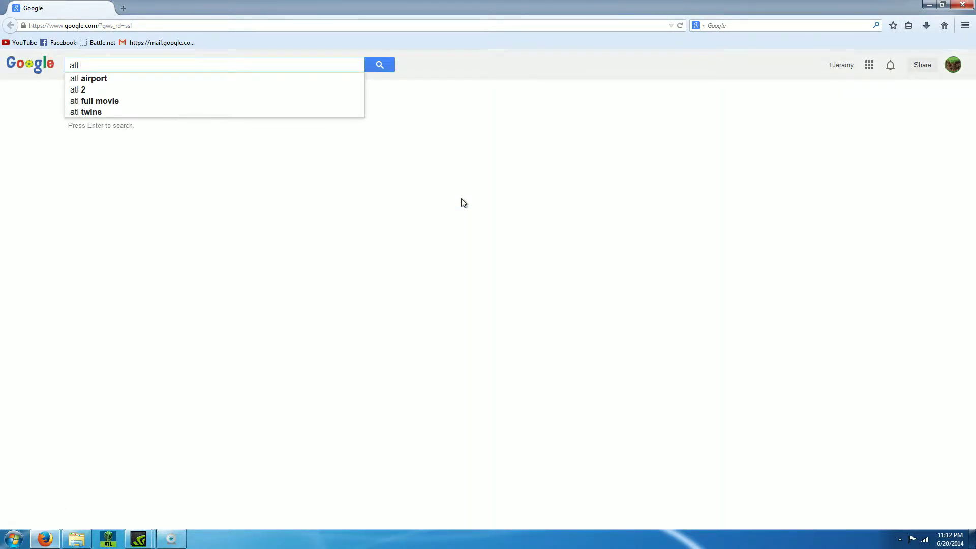
type(" la")
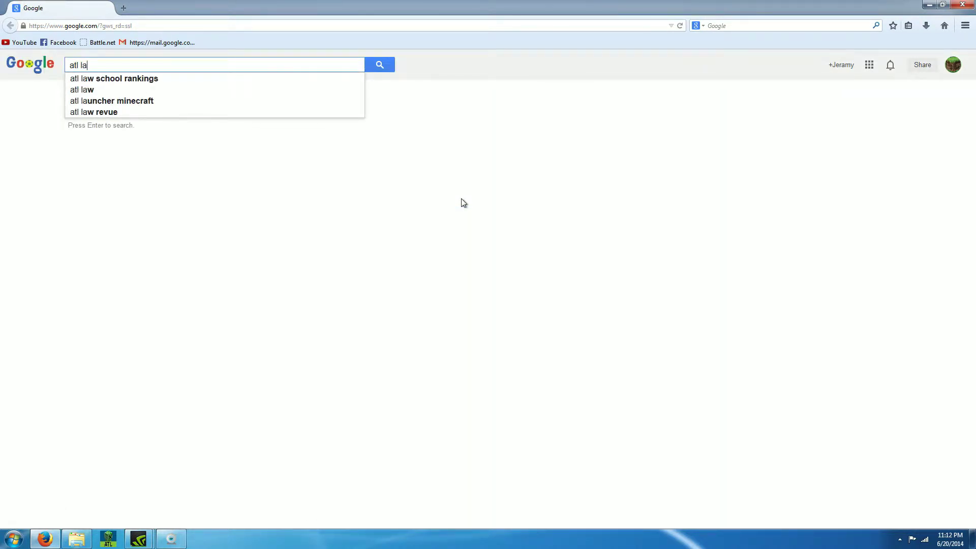
key("Down")
key("Down")
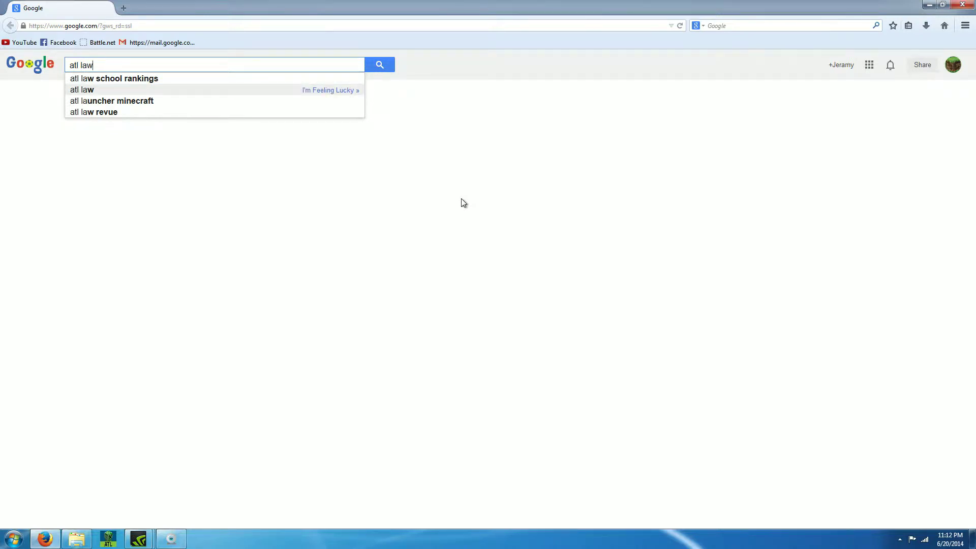
key("Down")
key("Return")
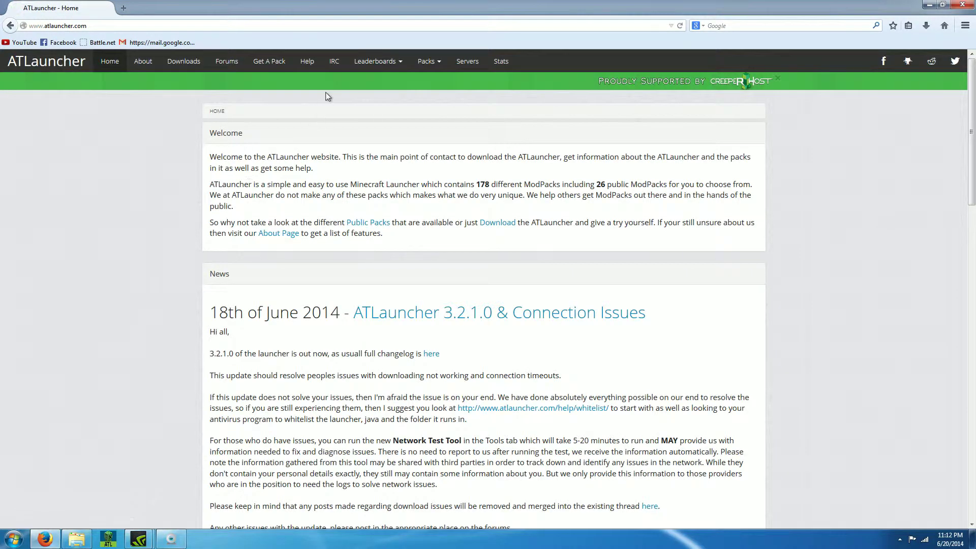
Go to the ATLauncher site's Downloads page and save the Windows (.exe) version, ATLauncher.exe.
left_click(186, 64)
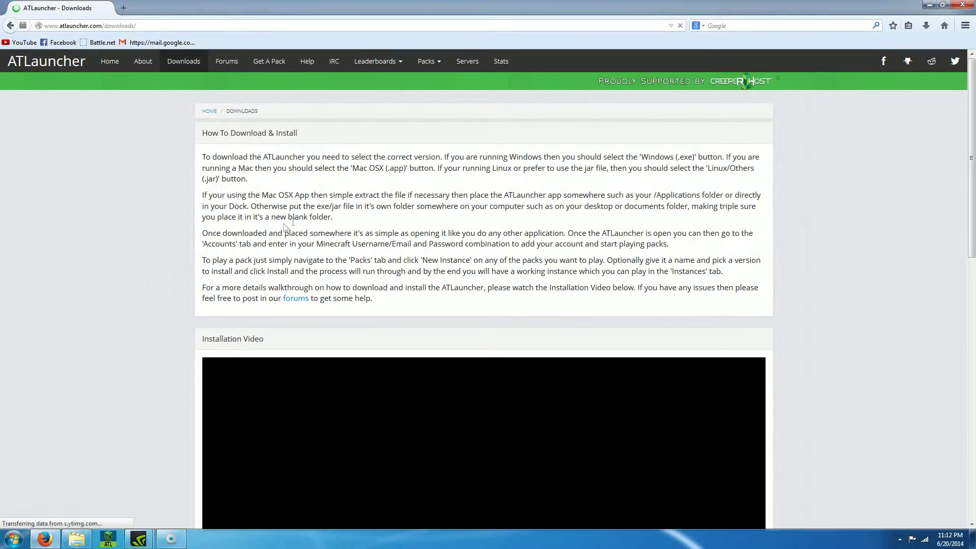
scroll(156, 224, "down", 3)
scroll(154, 220, "down", 3)
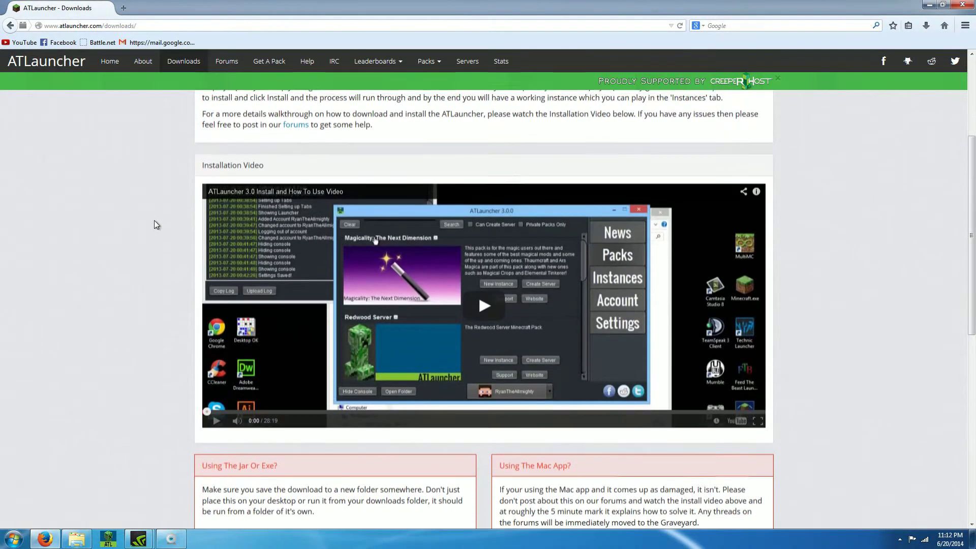
scroll(112, 257, "down", 5)
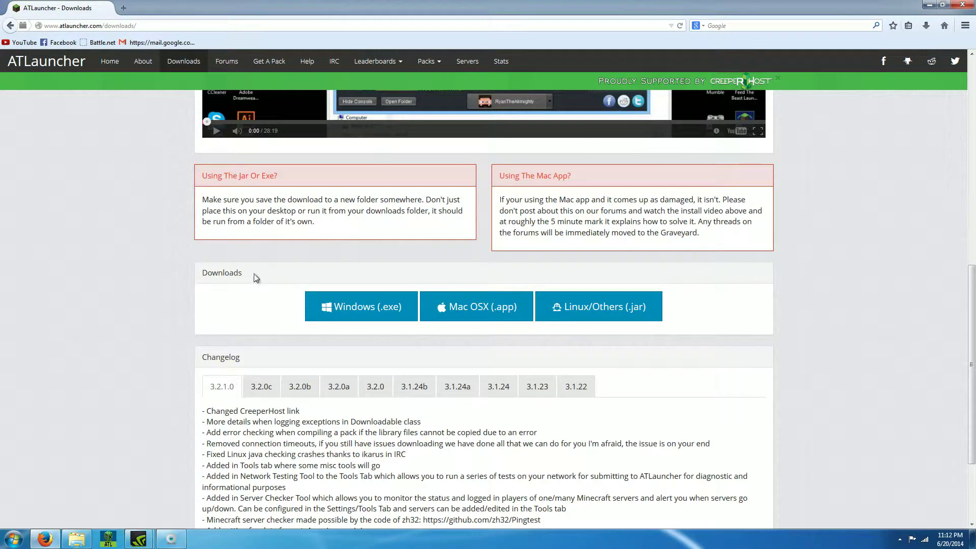
left_click_drag(257, 278, 190, 275)
left_click(202, 292)
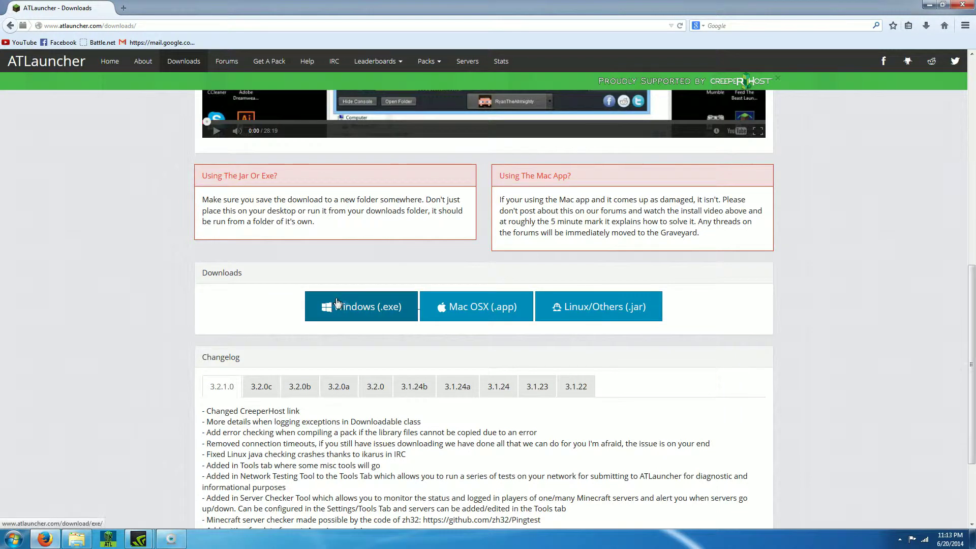
left_click(605, 320)
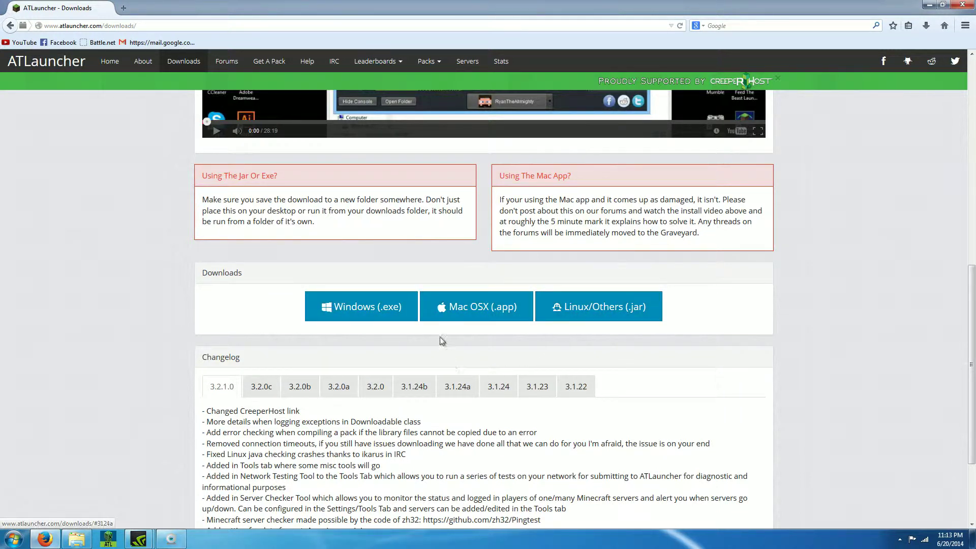
left_click(216, 390)
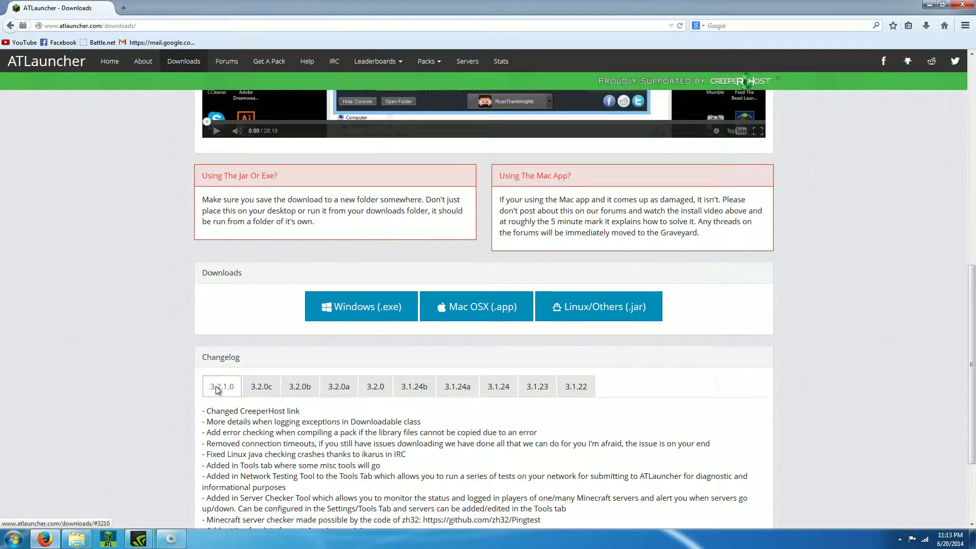
left_click(350, 310)
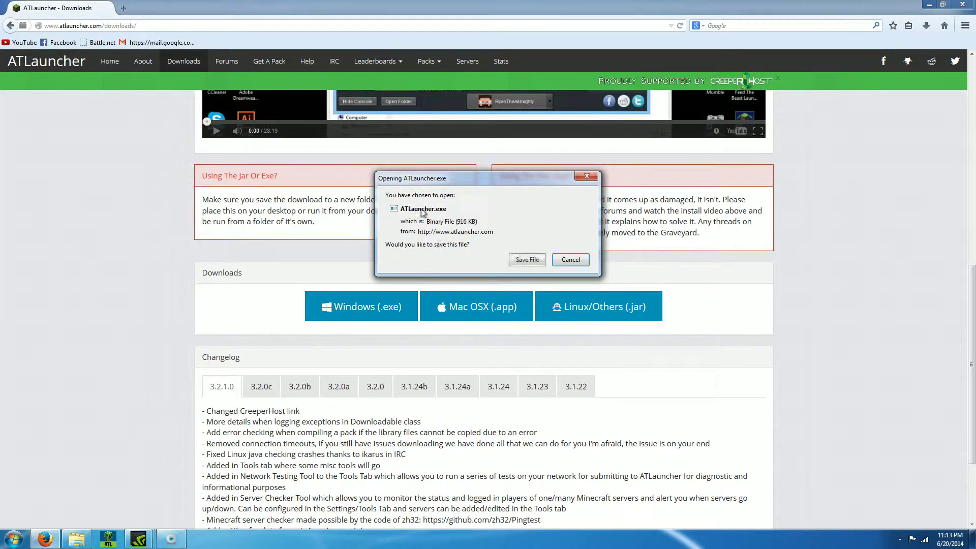
left_click(523, 260)
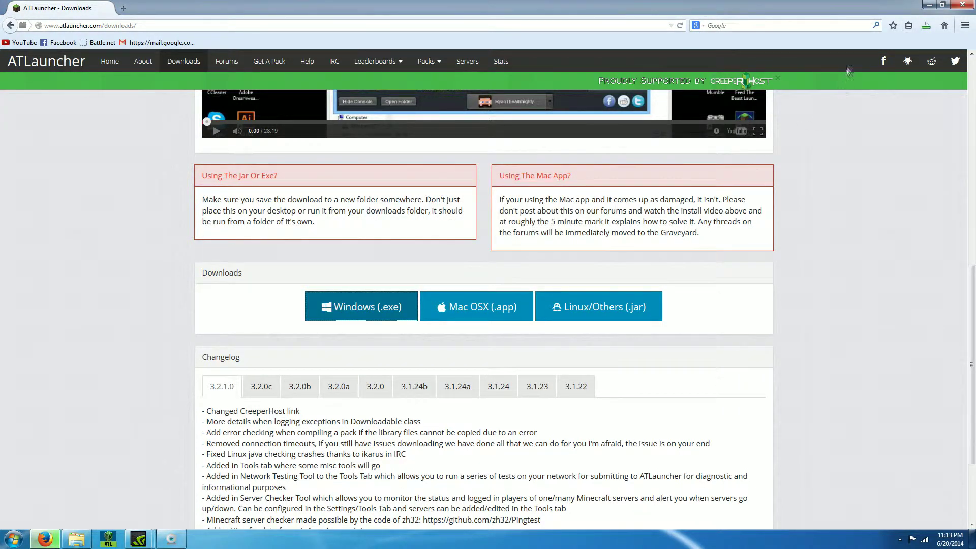
left_click(929, 29)
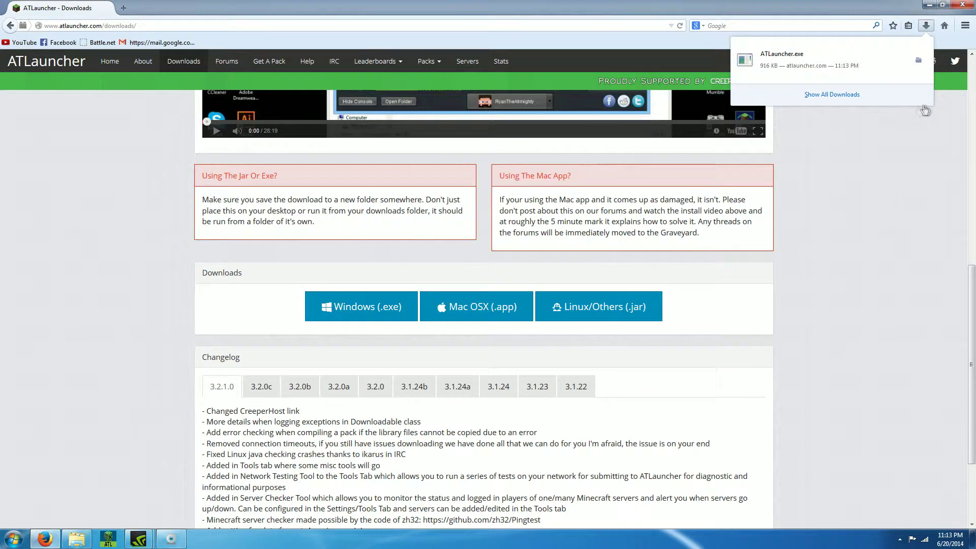
left_click(826, 68)
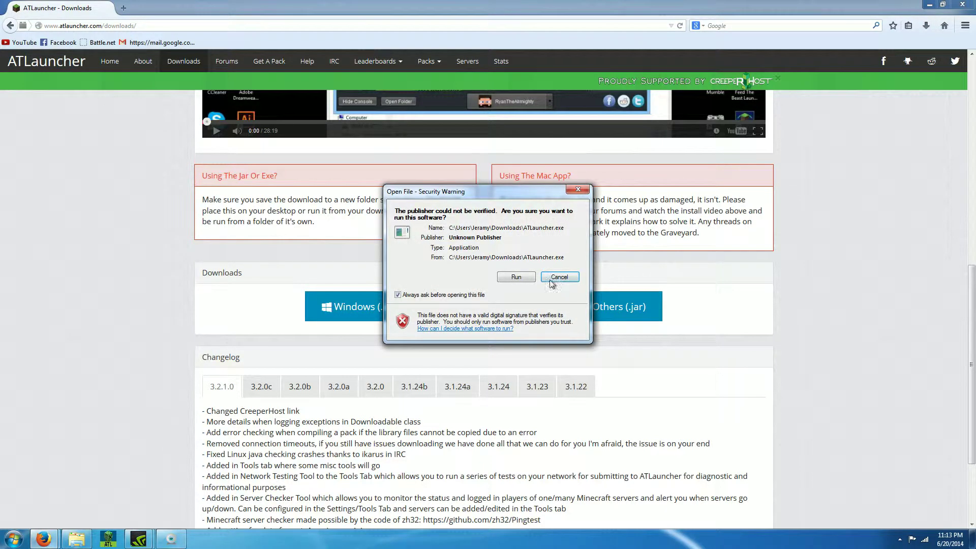
left_click(578, 189)
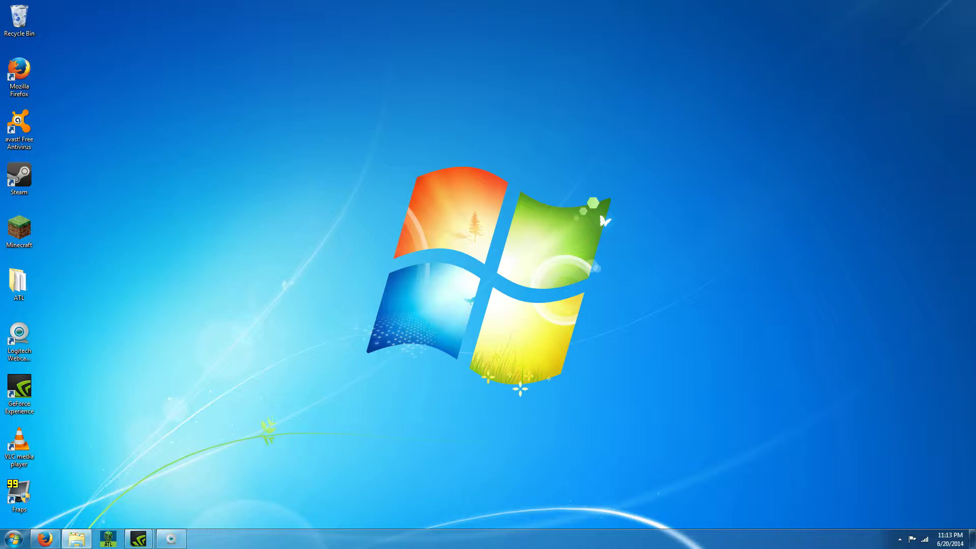
Examine the files and folders in the desktop's ATL folder, starting from the Downloads folder, and close the ATL window.
left_click_drag(965, 153, 357, 123)
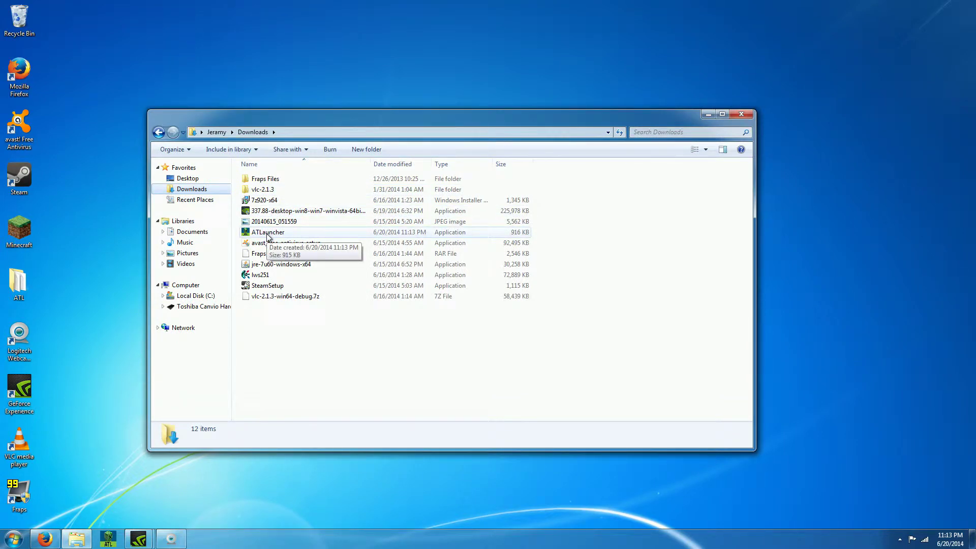
double_click(19, 283)
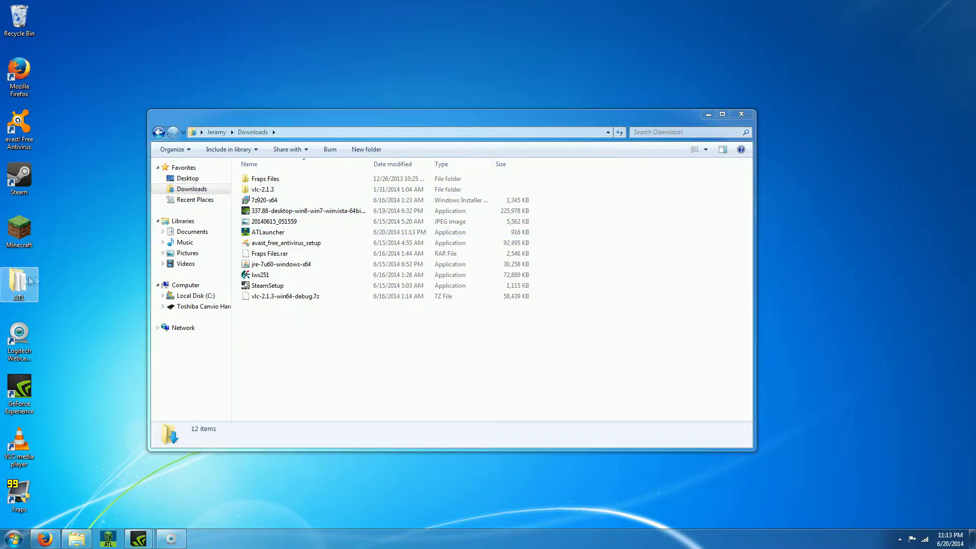
left_click_drag(275, 340, 285, 201)
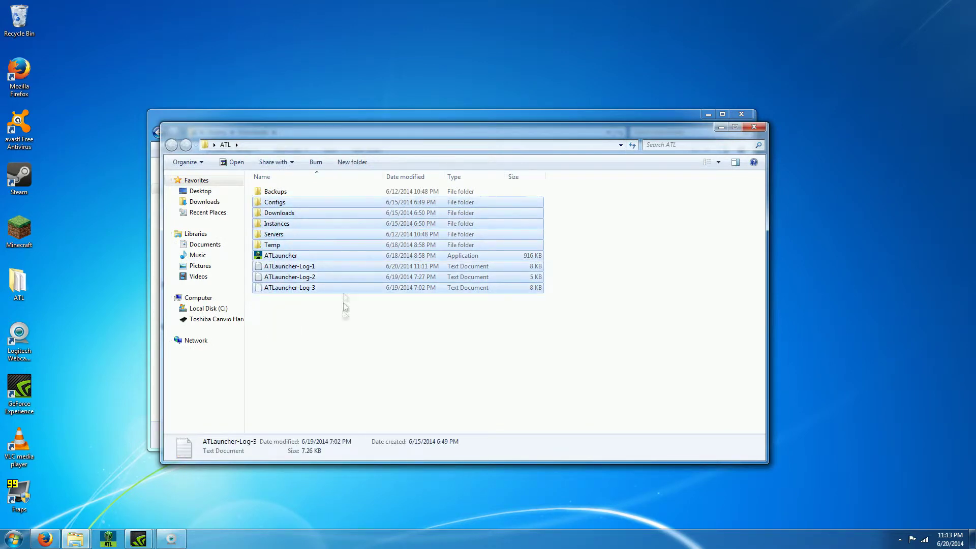
left_click(554, 257)
left_click(753, 126)
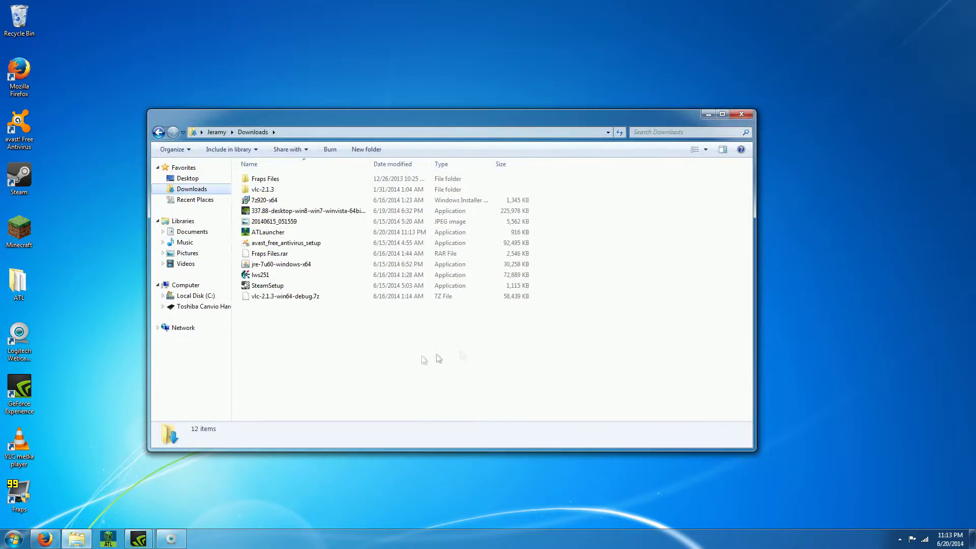
Delete the ATLauncher application from the Downloads folder and close the folder window.
right_click(277, 232)
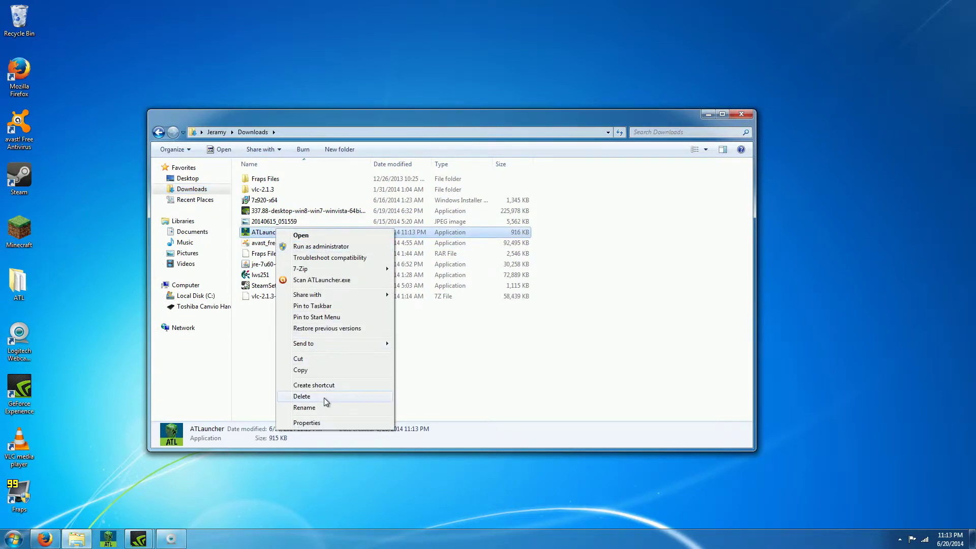
left_click(324, 397)
left_click(527, 309)
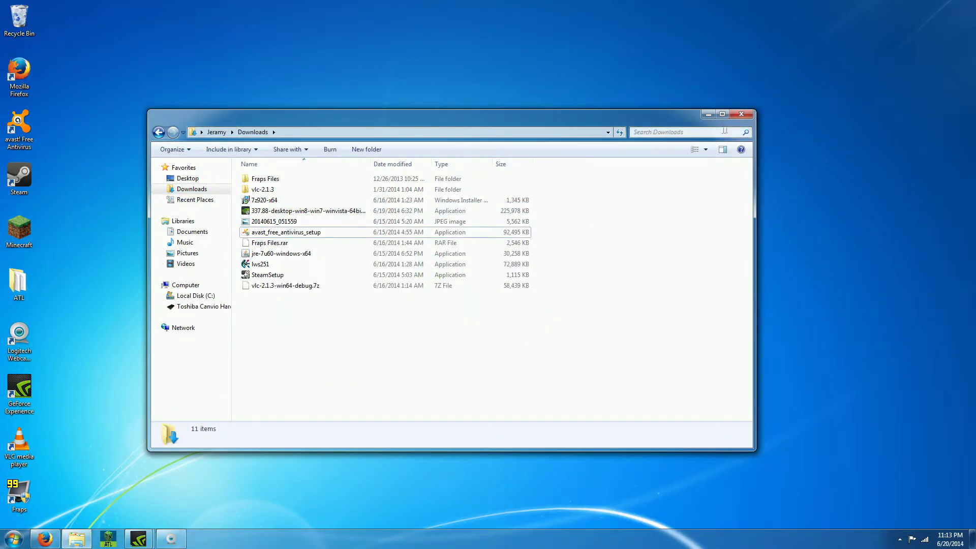
left_click(741, 114)
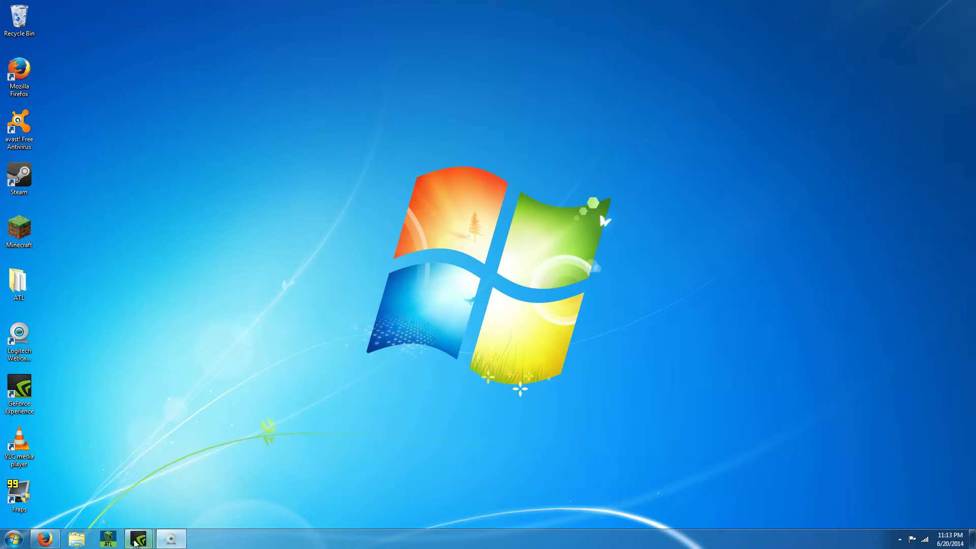
Launch ATLauncher and check which accounts can be selected, keeping the current one.
left_click(120, 539)
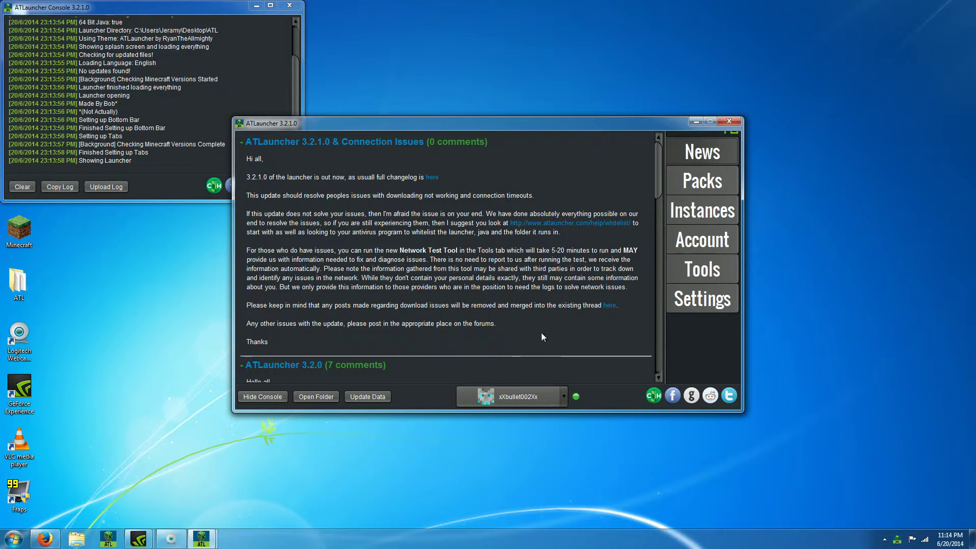
left_click(564, 399)
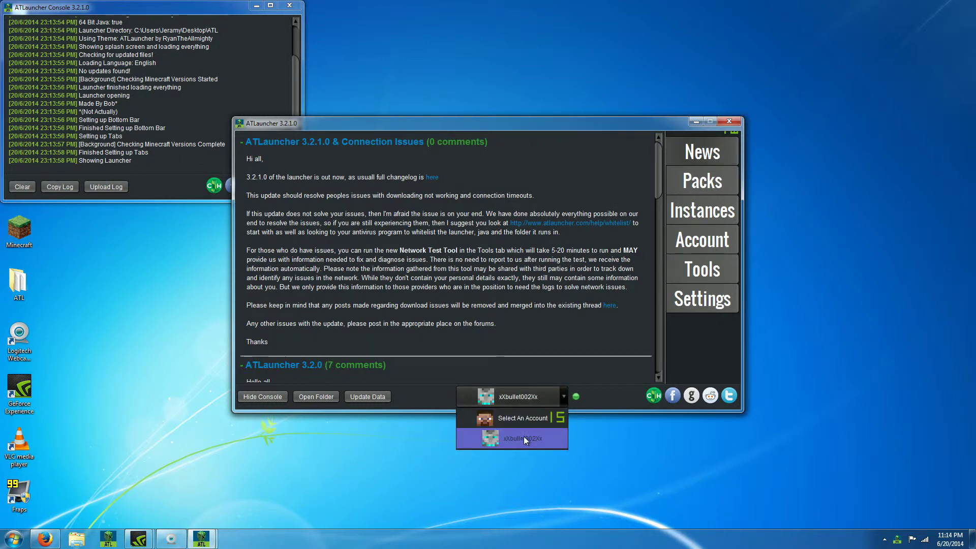
left_click(568, 396)
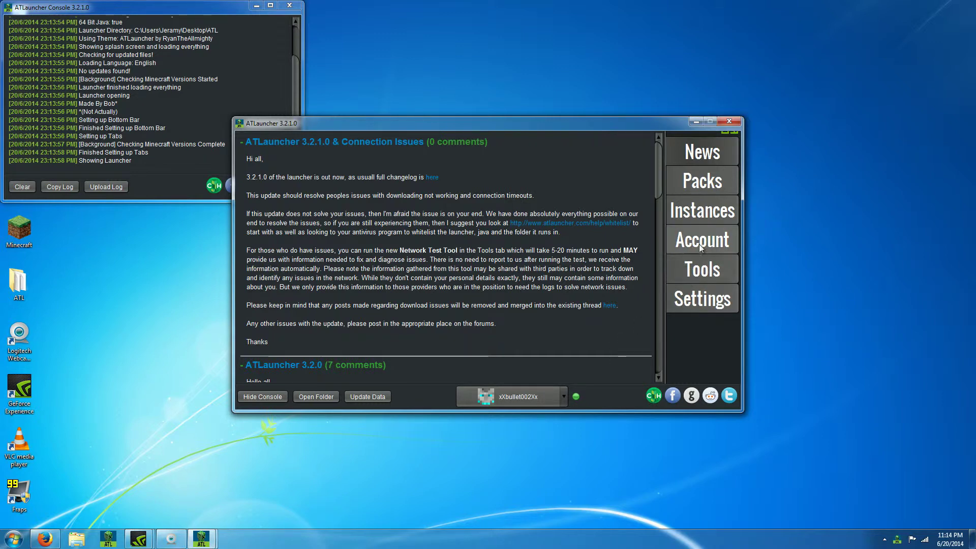
Look through the available modpacks, including The Crack Pack, and view the installed instances.
left_click(715, 183)
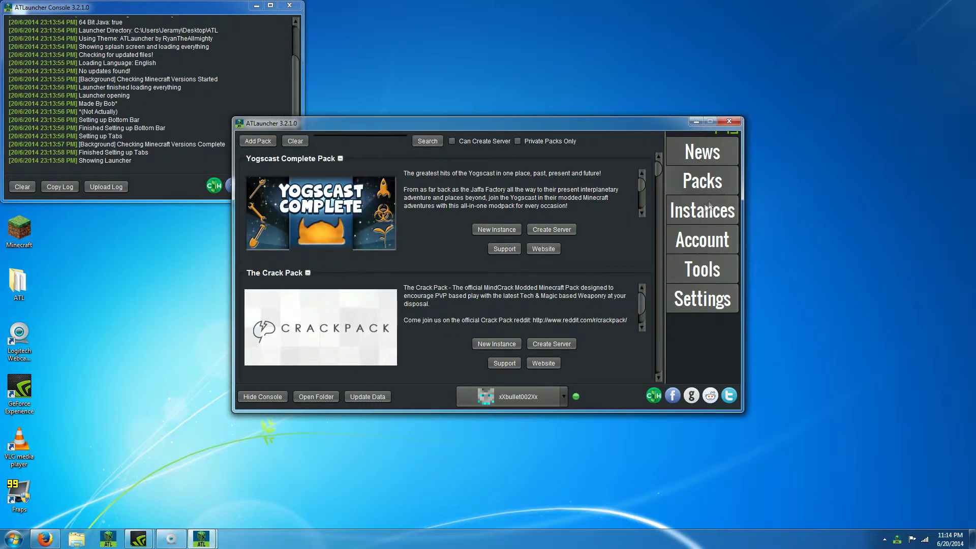
scroll(482, 287, "down", 1)
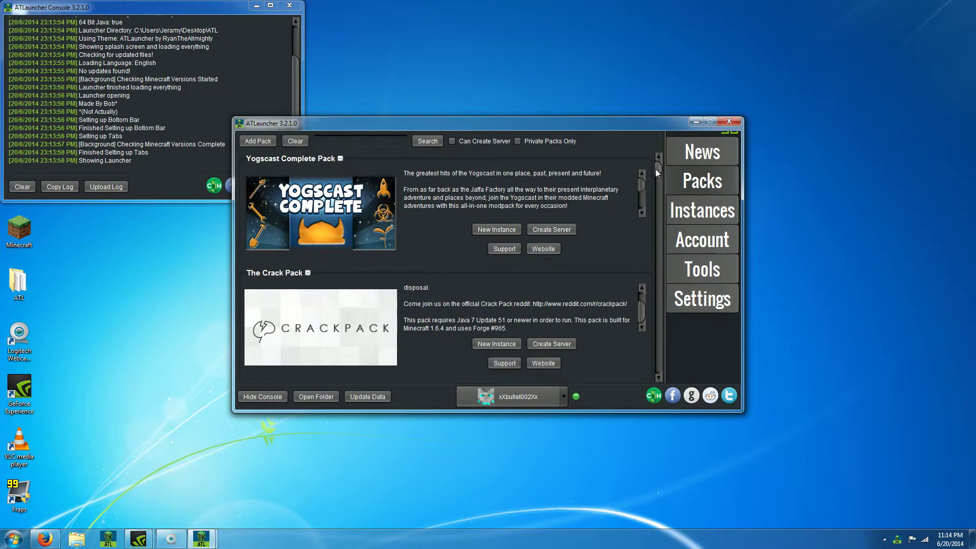
left_click(680, 213)
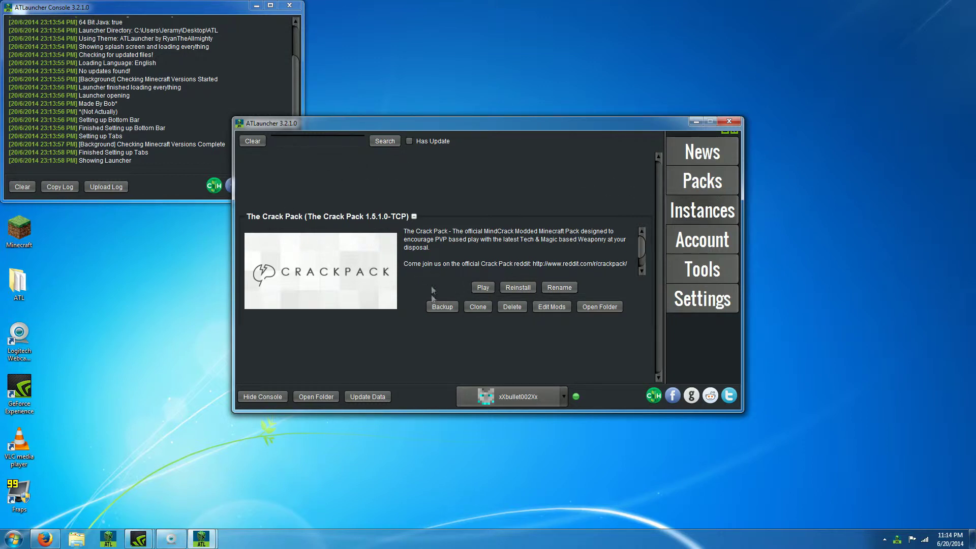
left_click(703, 185)
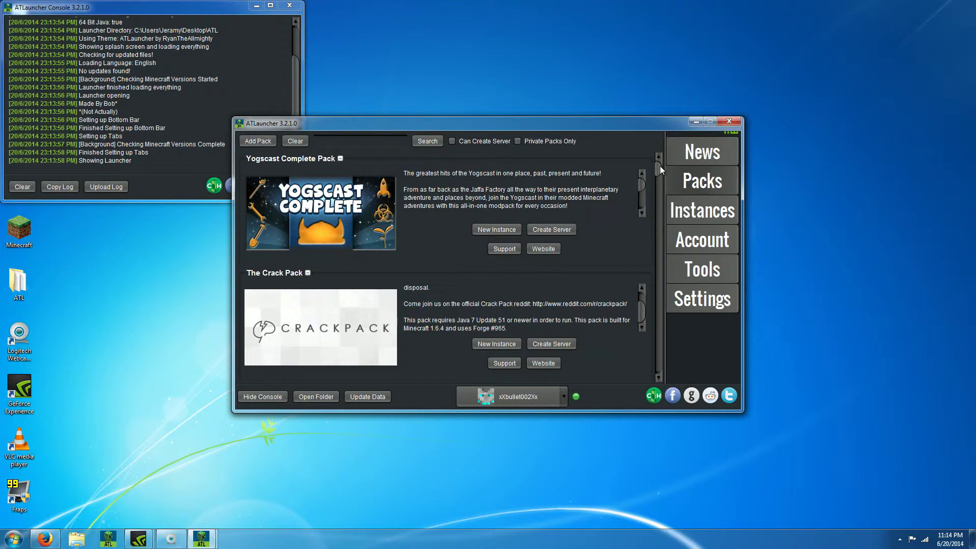
left_click_drag(659, 167, 630, 151)
Open the mod editor of the installed Crack Pack instance and look through its list of enabled mods.
left_click(703, 210)
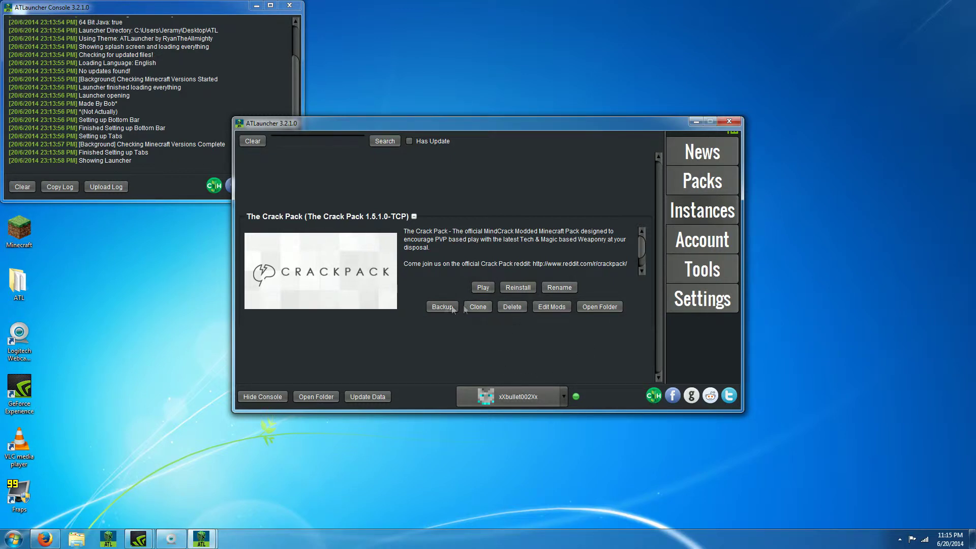
left_click(559, 308)
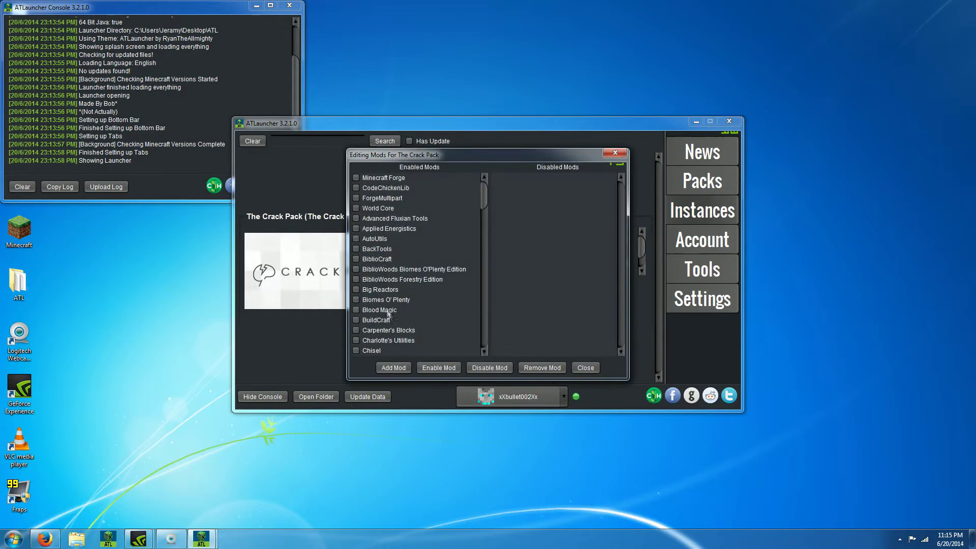
scroll(384, 247, "down", 3)
scroll(384, 247, "down", 4)
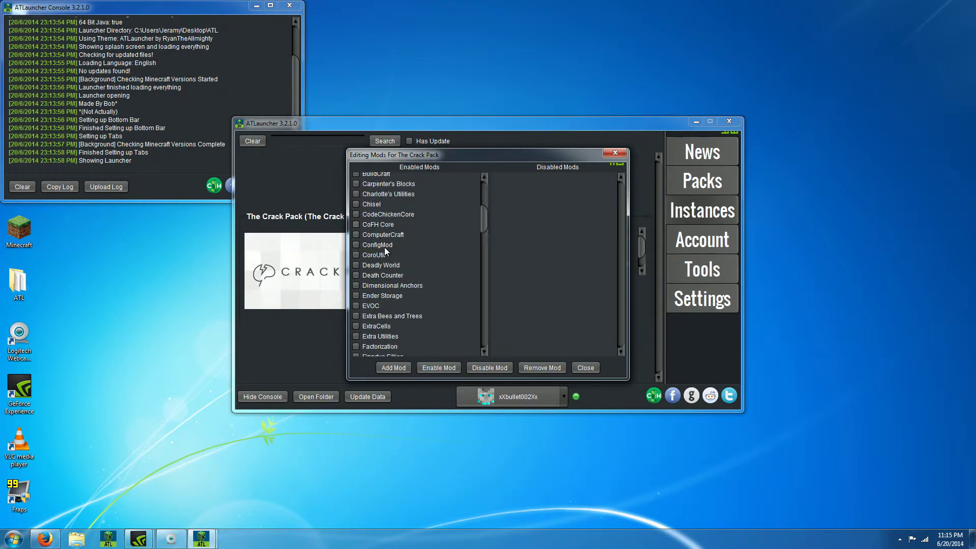
scroll(383, 247, "down", 9)
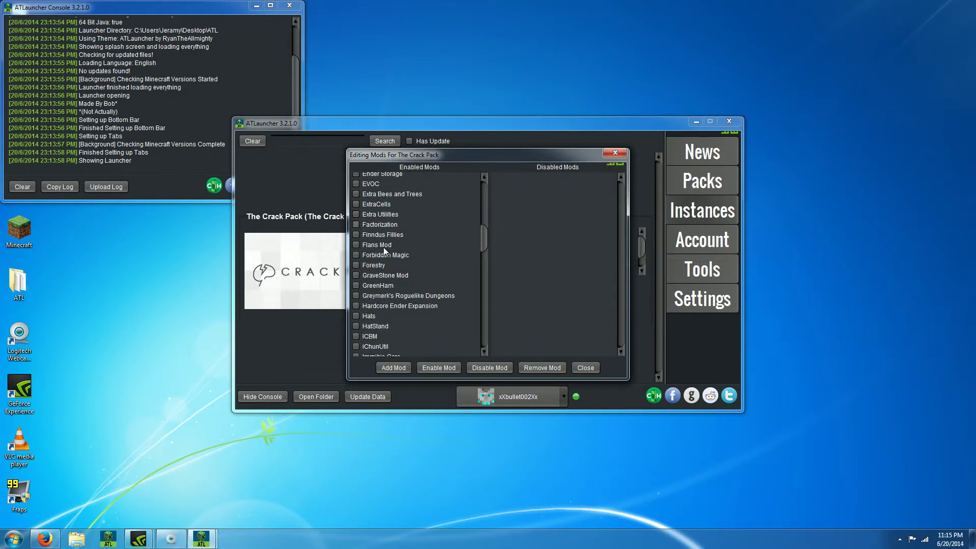
scroll(384, 248, "up", 16)
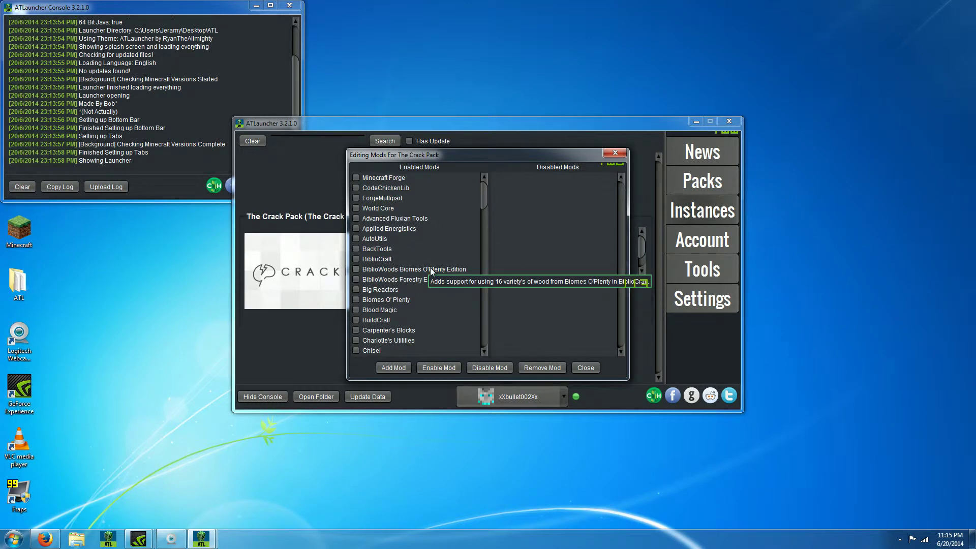
Examine how a mod file is chosen from the ATL folder for adding to The Crack Pack, and close the mod editor without adding any.
left_click(395, 369)
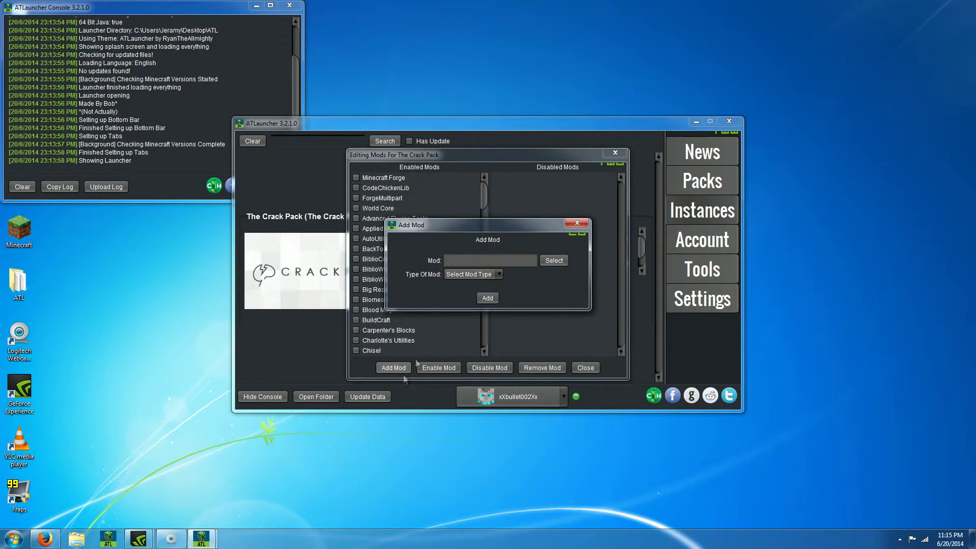
left_click(554, 260)
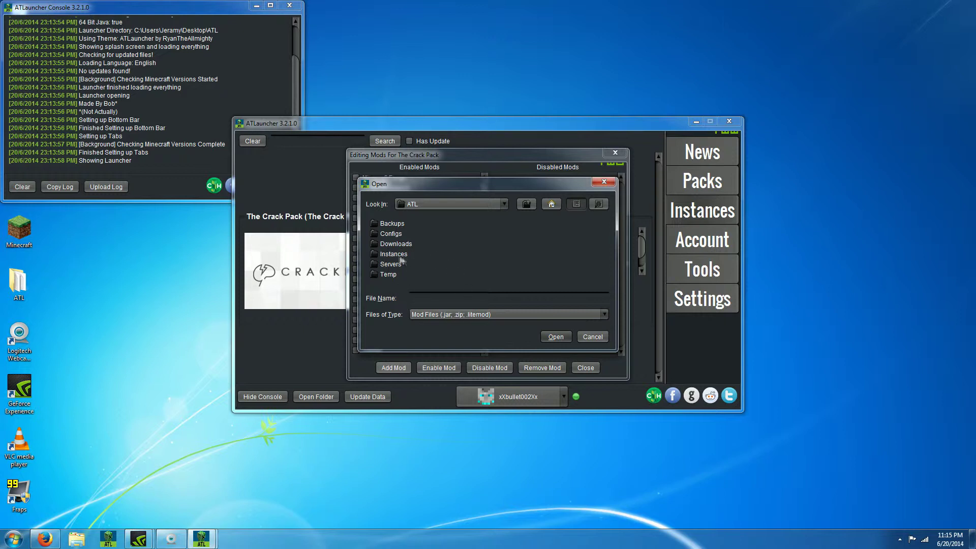
left_click(390, 247)
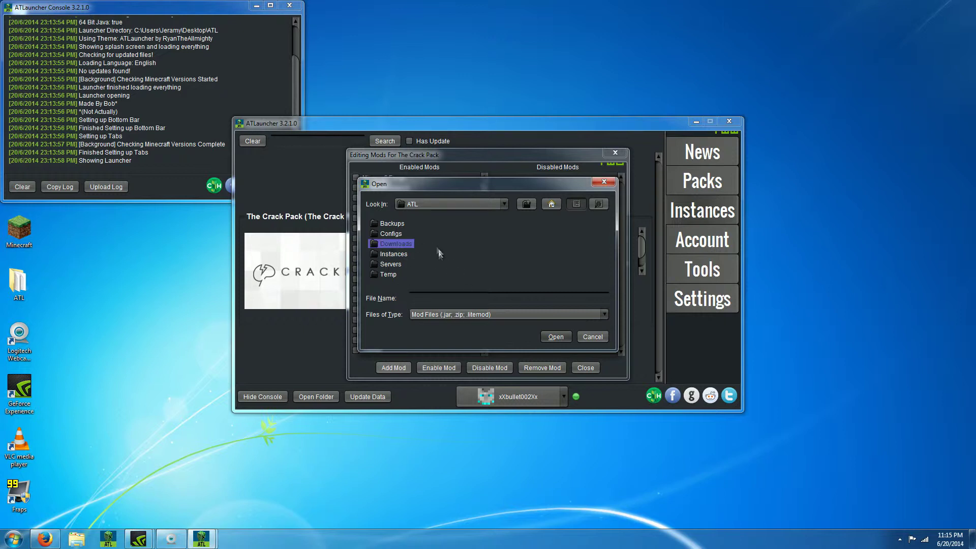
left_click(402, 254)
left_click(398, 234)
left_click(503, 204)
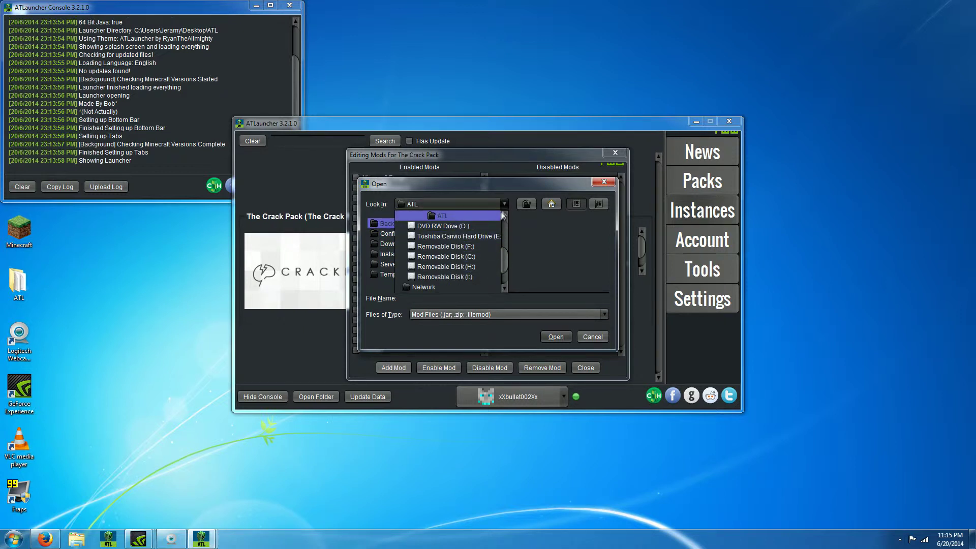
left_click(504, 202)
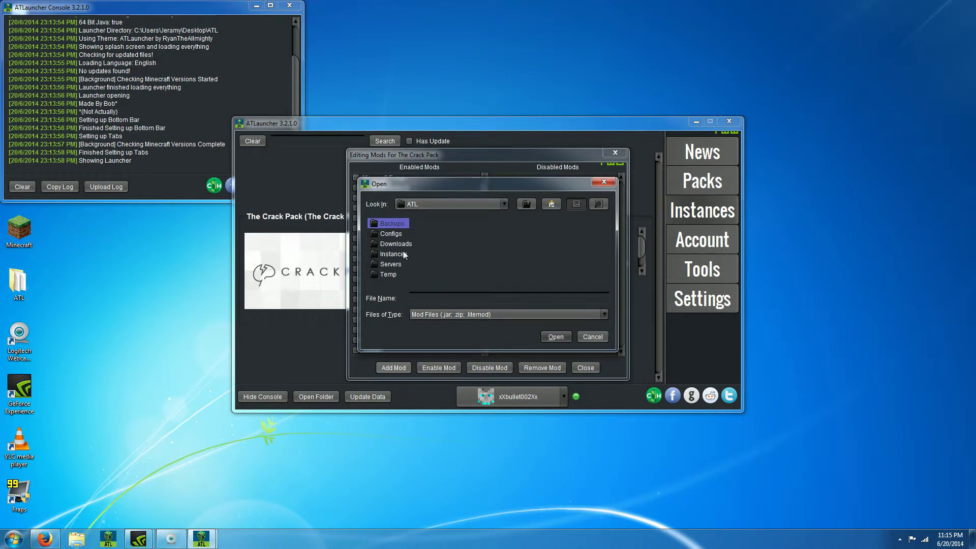
left_click(601, 183)
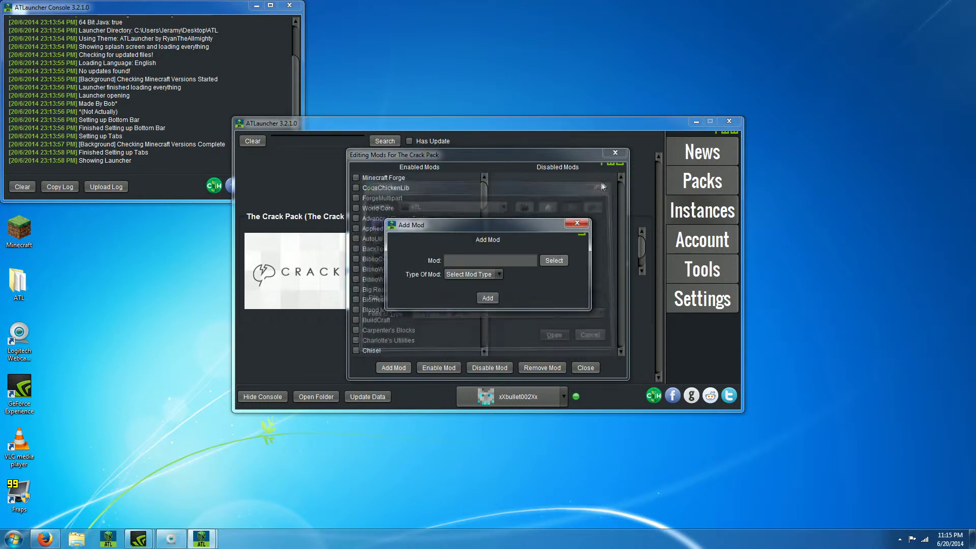
left_click(491, 300)
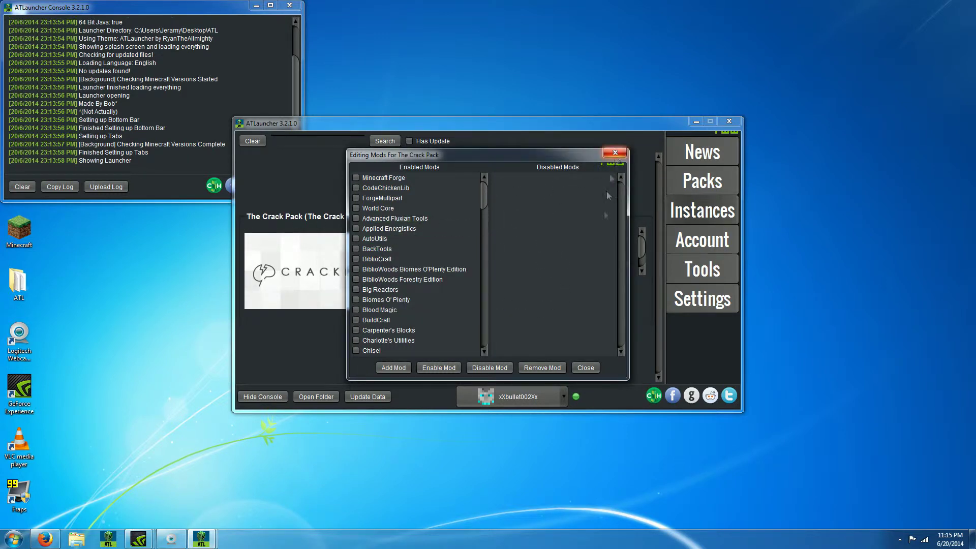
left_click(590, 369)
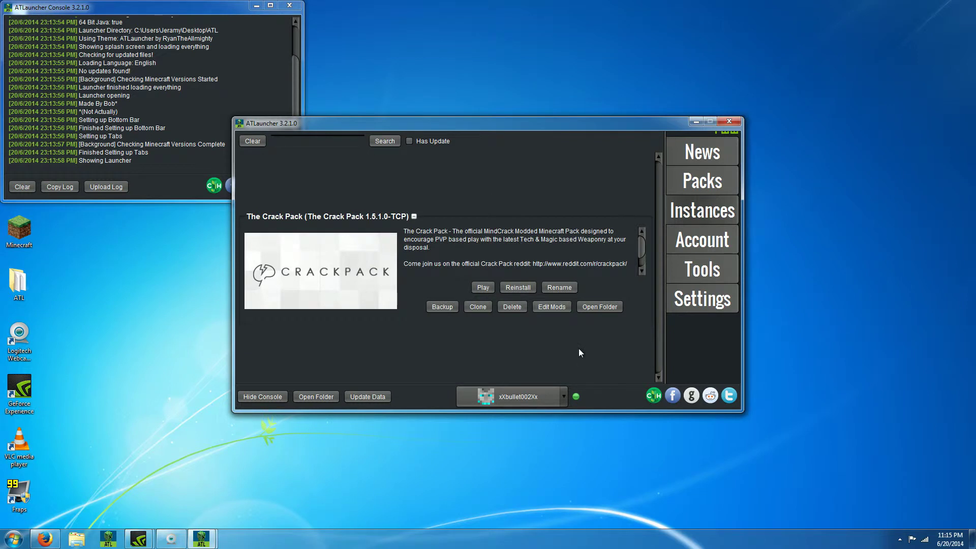